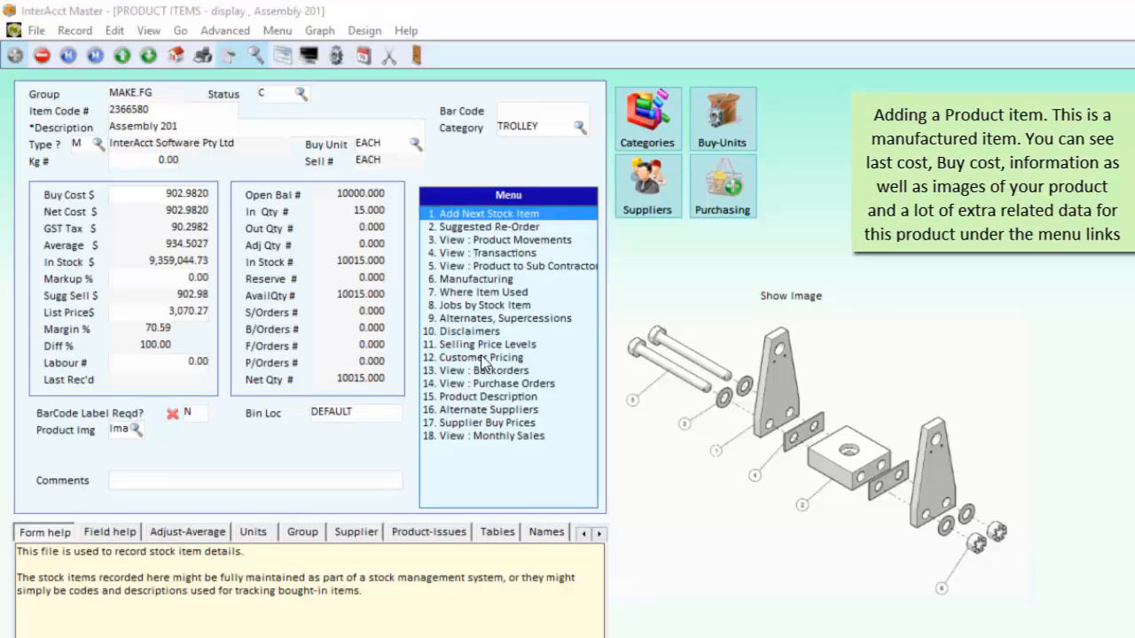
Step: Check the stock type options for Assembly 201 and review the routing operations in its manufacturing record
click(97, 143)
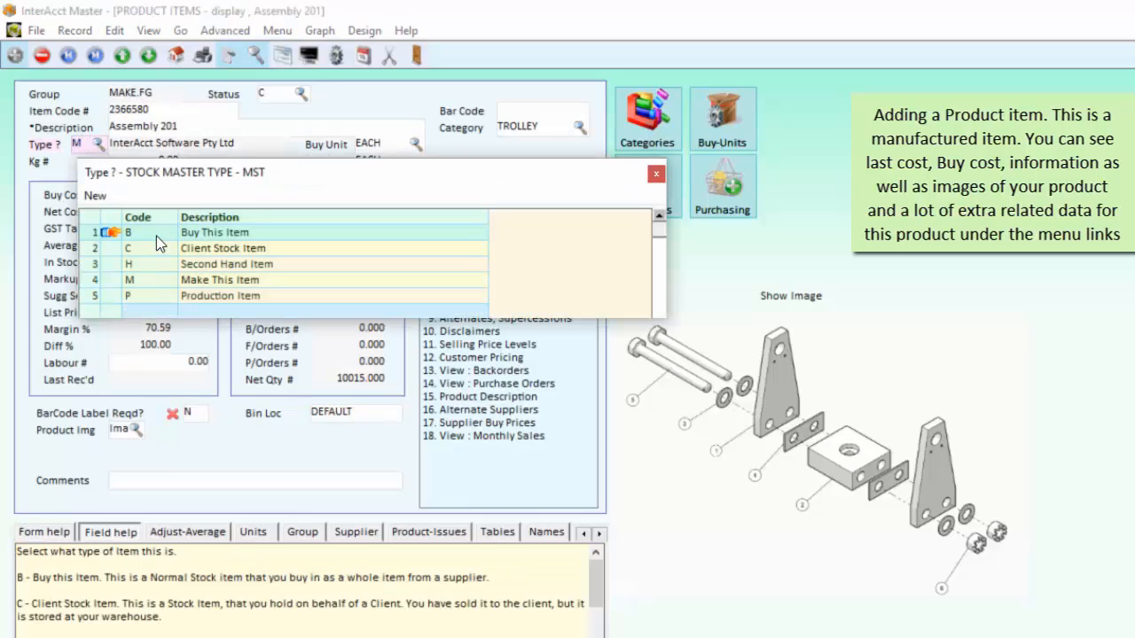
click(656, 173)
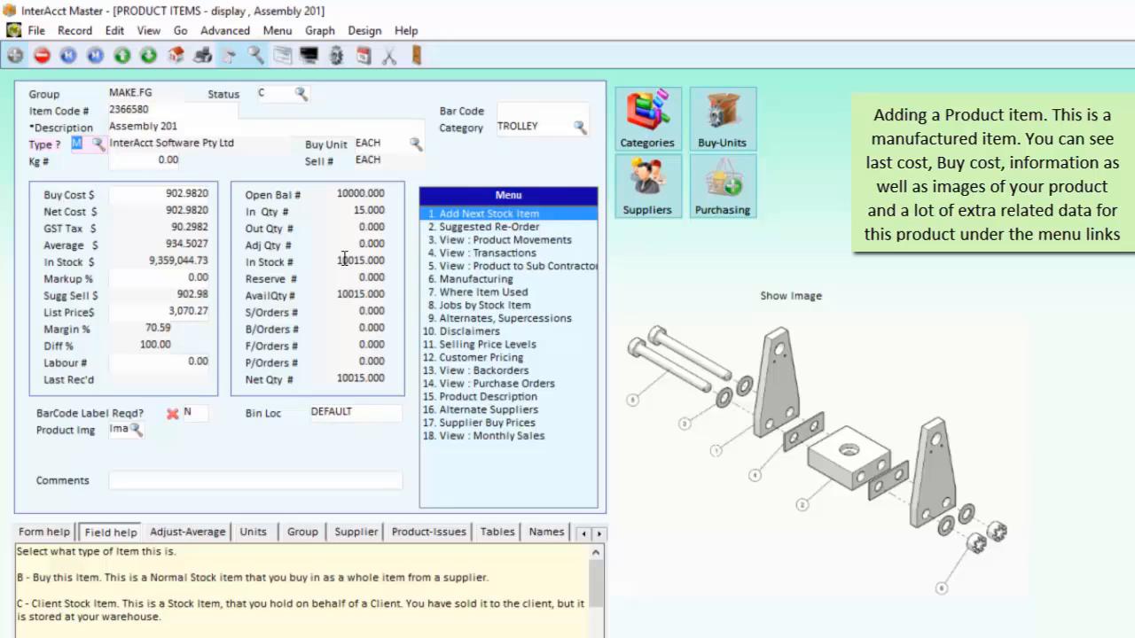
click(469, 280)
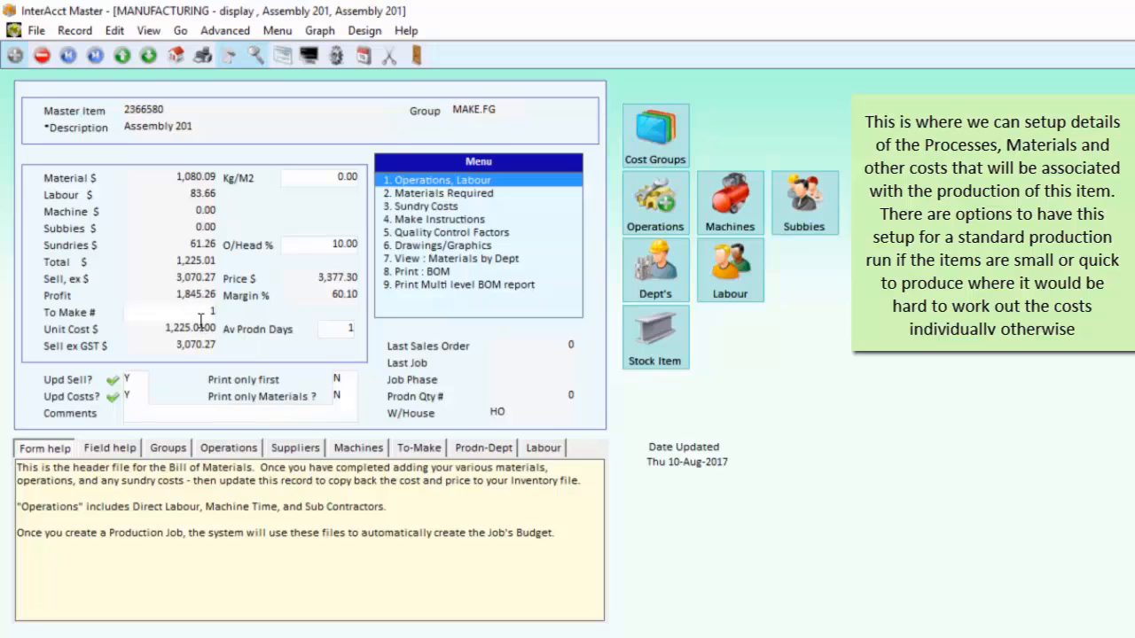
click(465, 184)
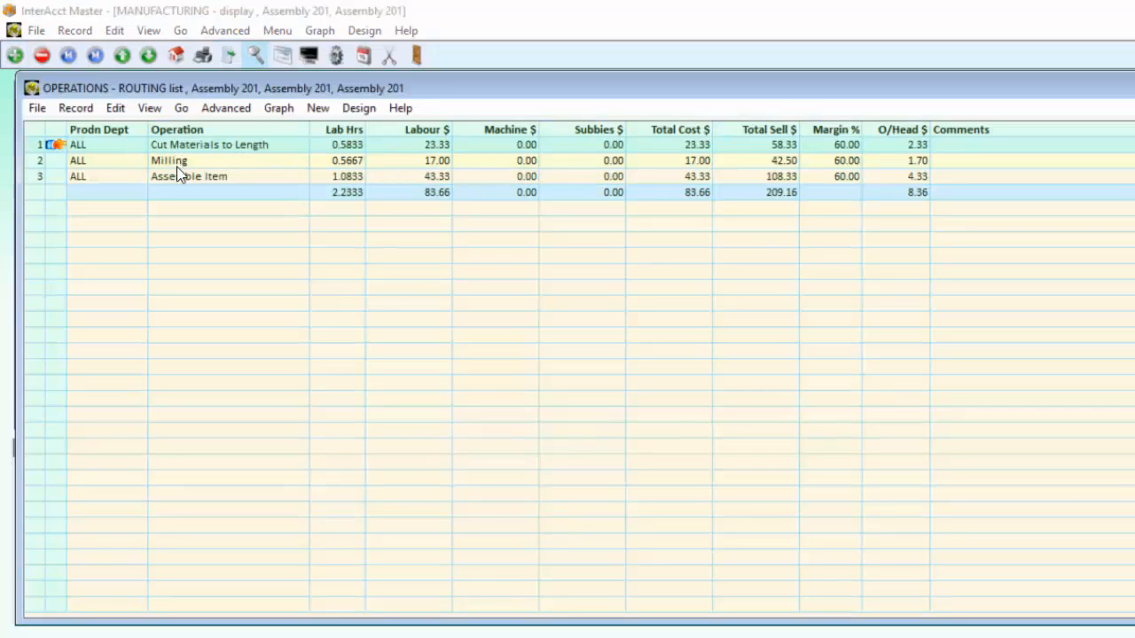
double_click(53, 149)
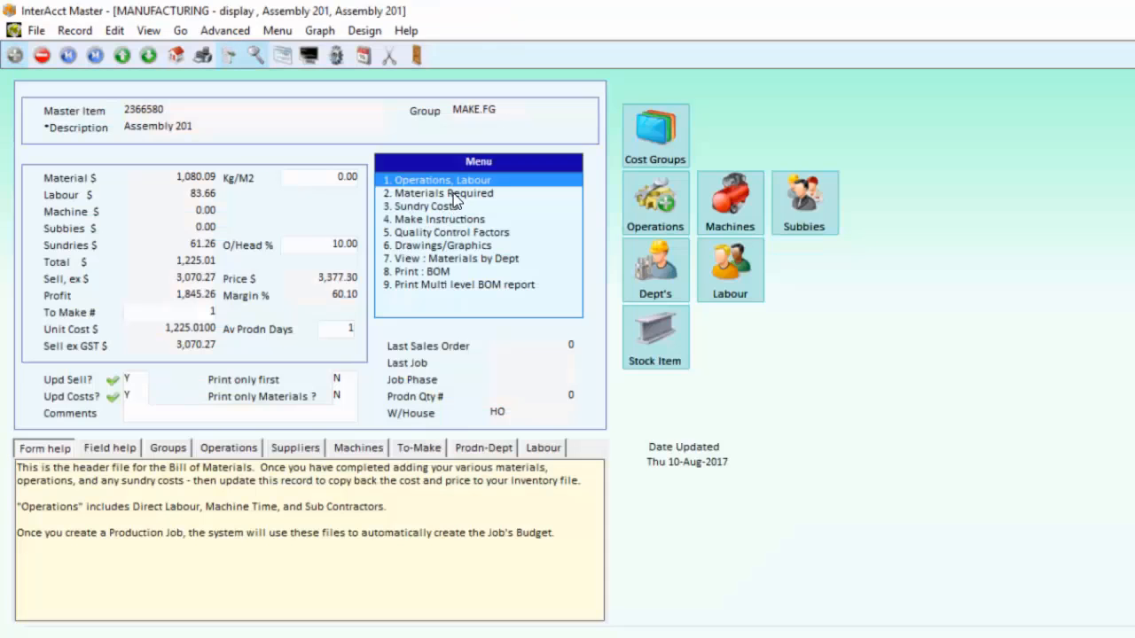
Step: Review the 201 Base Assembly material required for Assembly 201 and the operations available for linking to it
click(444, 193)
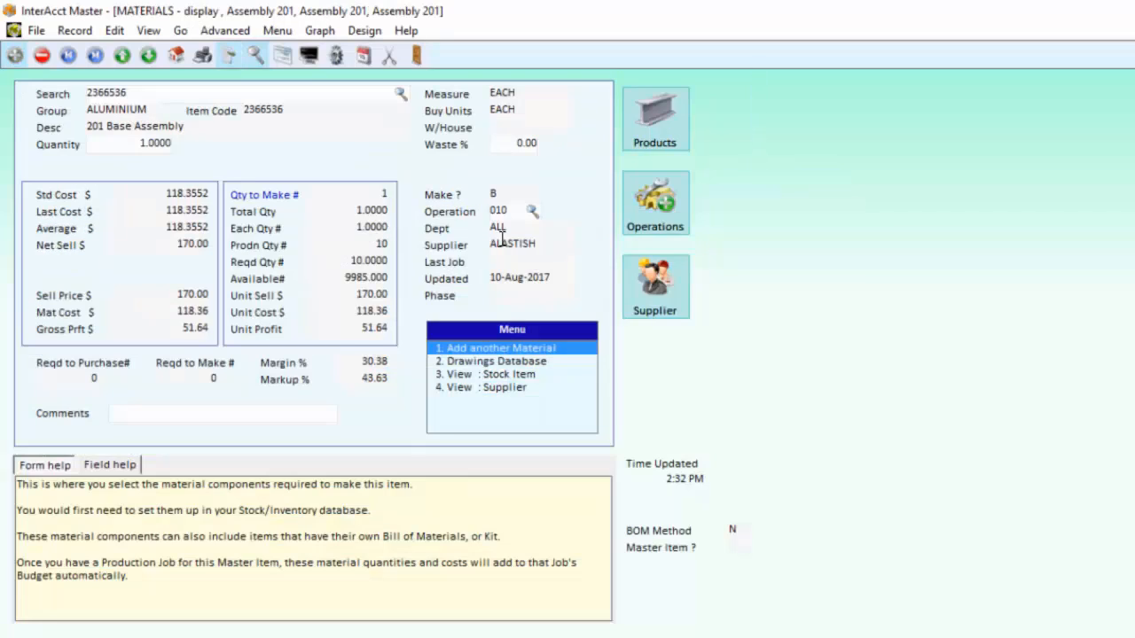
click(531, 211)
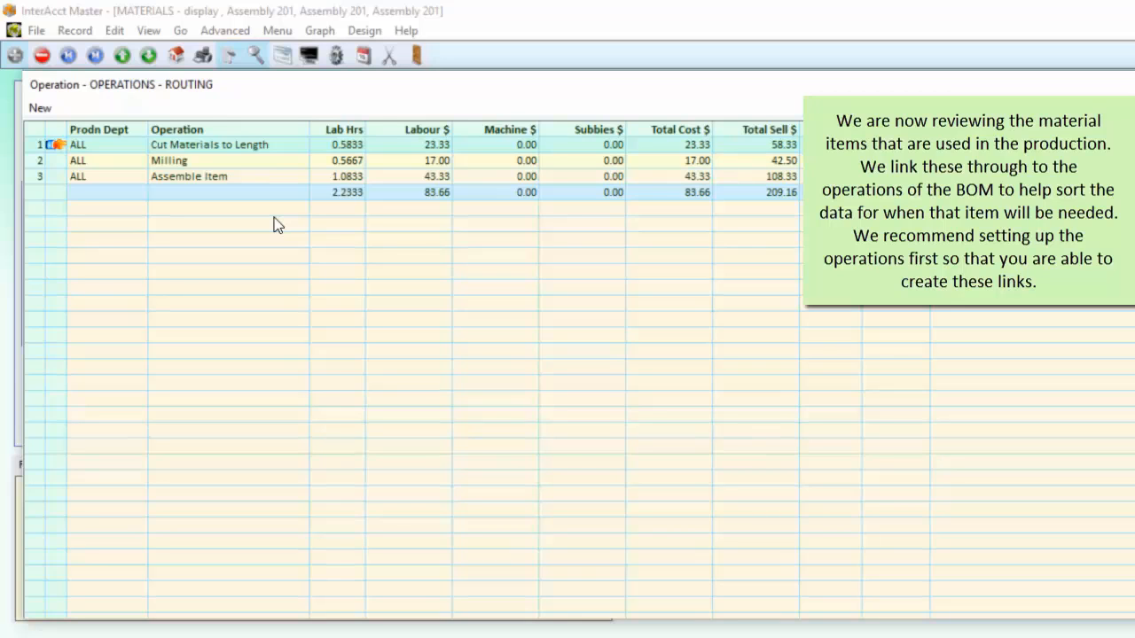
key(Escape)
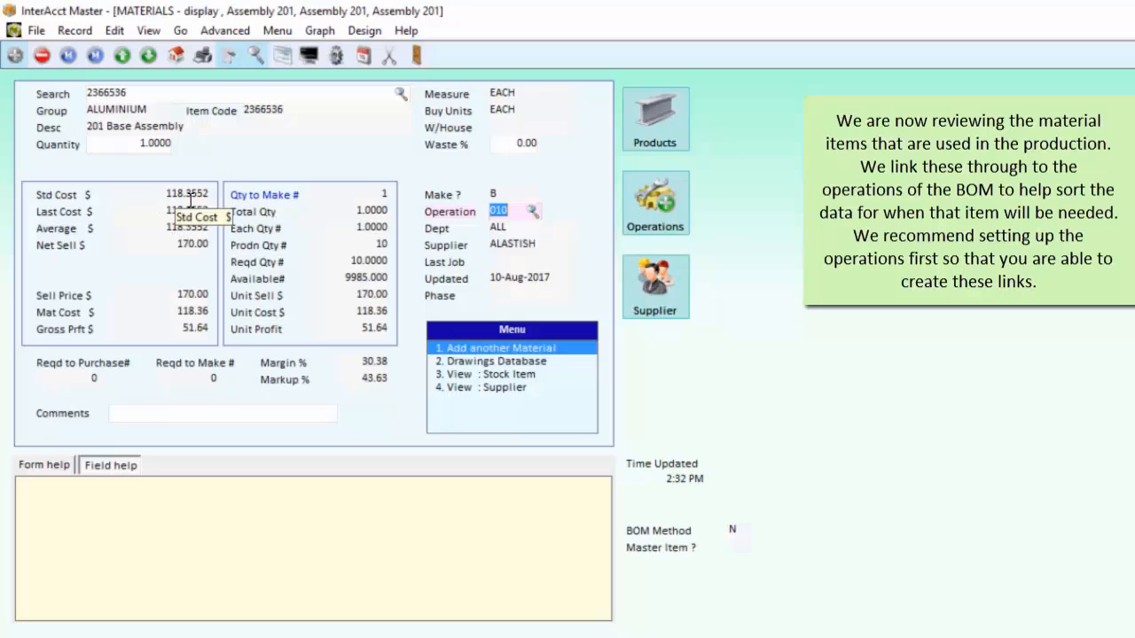
key(Escape)
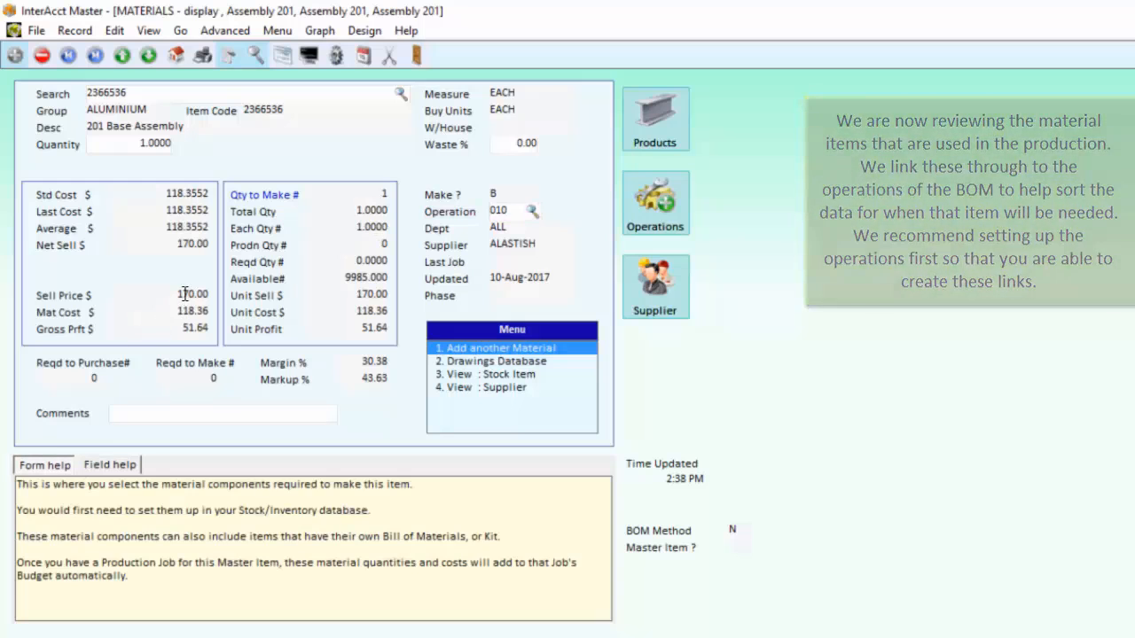
key(Escape)
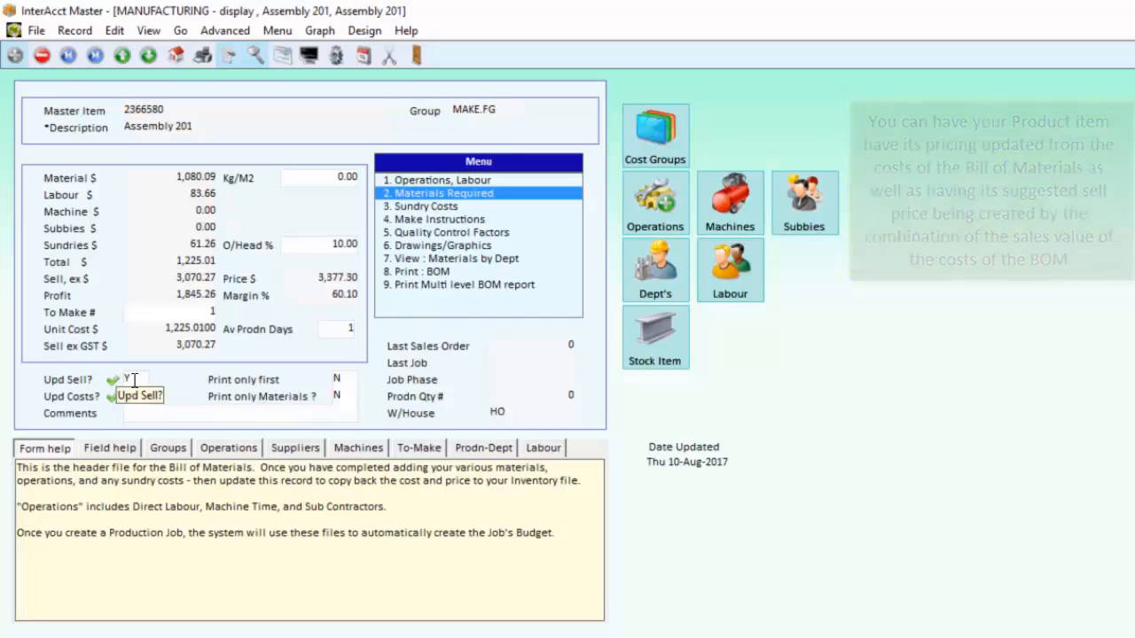
Step: Review the sundry costs of Assembly 201 and preview its Bill of Materials printout
click(434, 207)
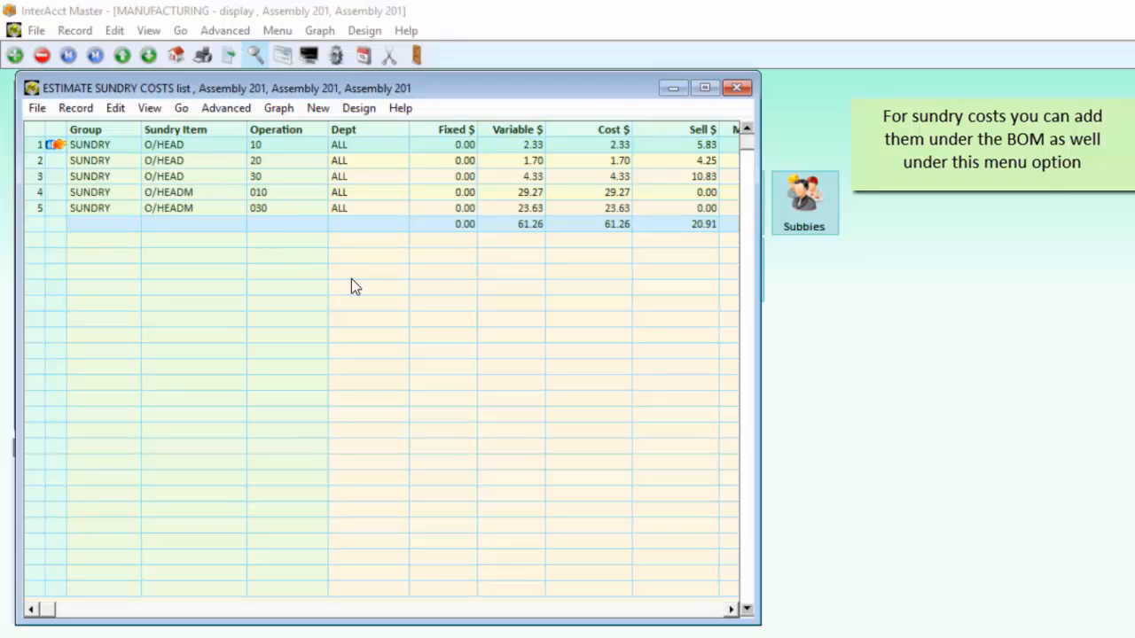
click(735, 87)
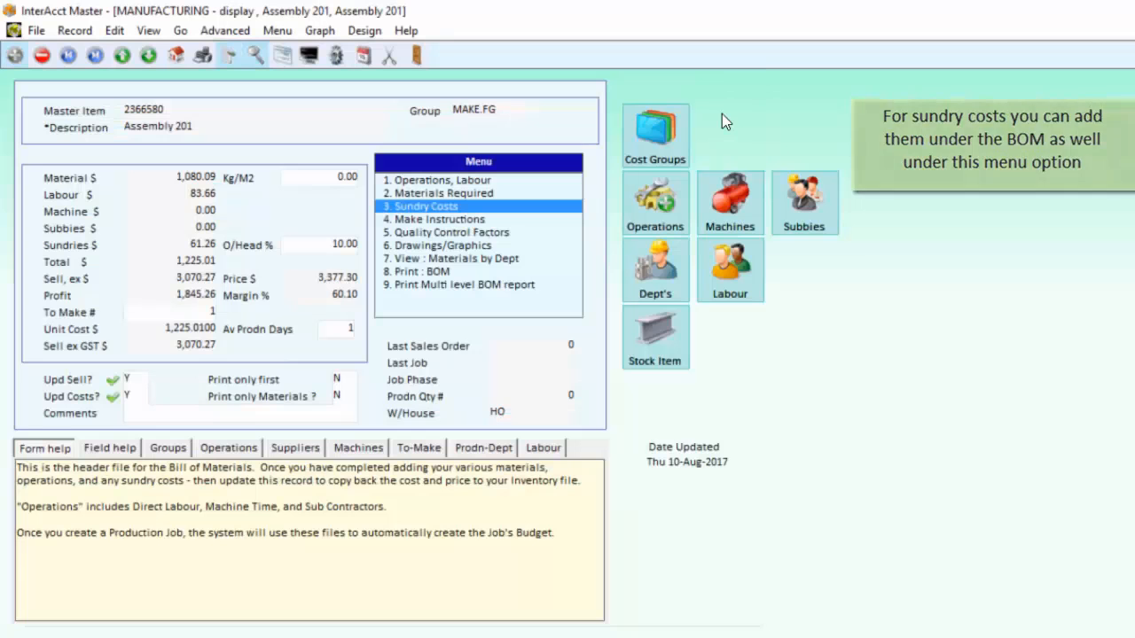
click(422, 272)
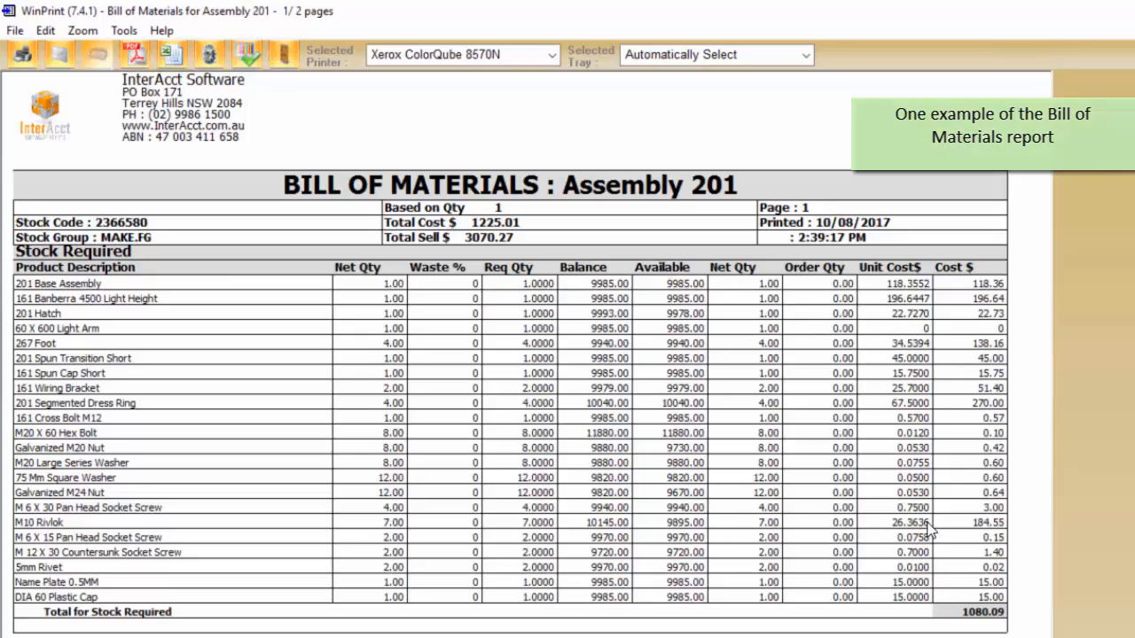
click(277, 58)
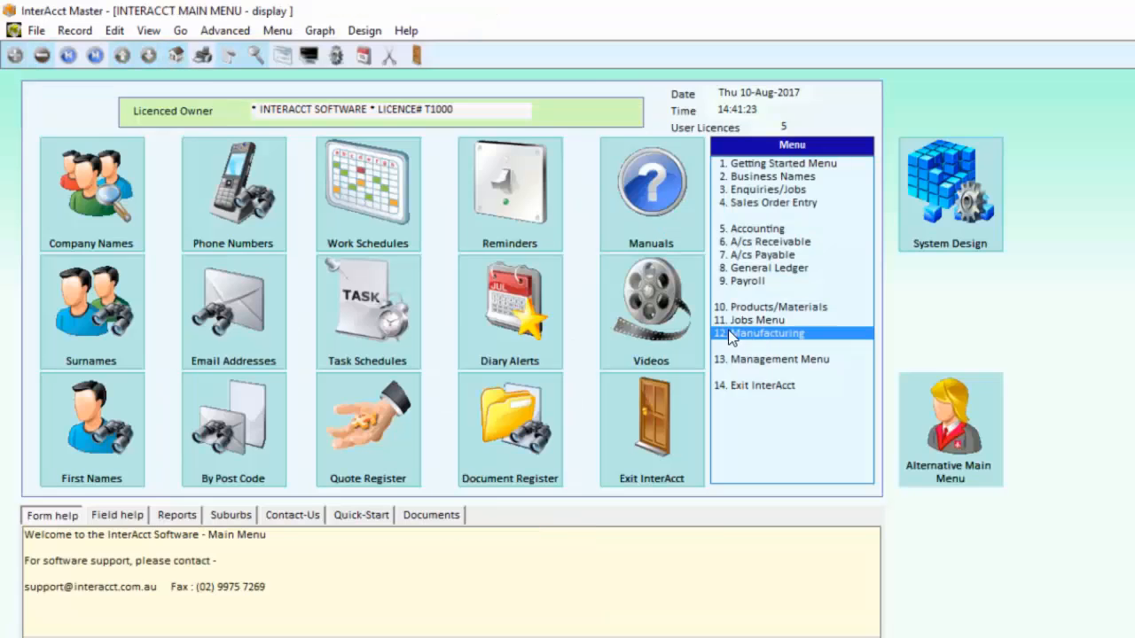
Step: Create a quick production job dated 10-Aug-2017 for BOM item 2366580 (Assembly 201), assigning the entering employee and a required quantity of 7
click(728, 333)
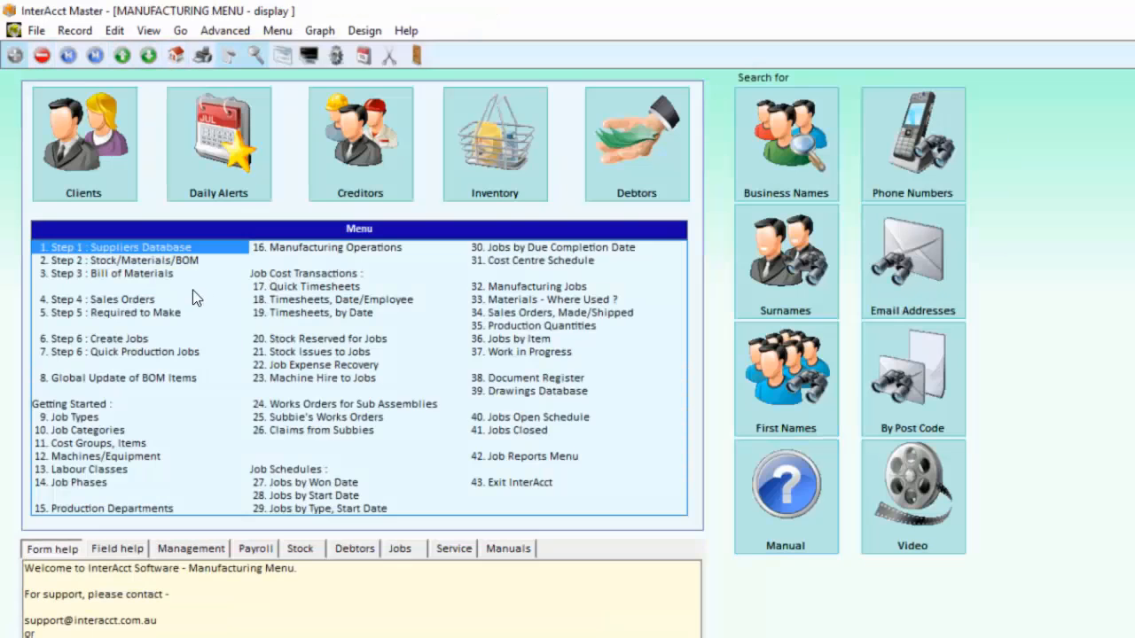
click(136, 353)
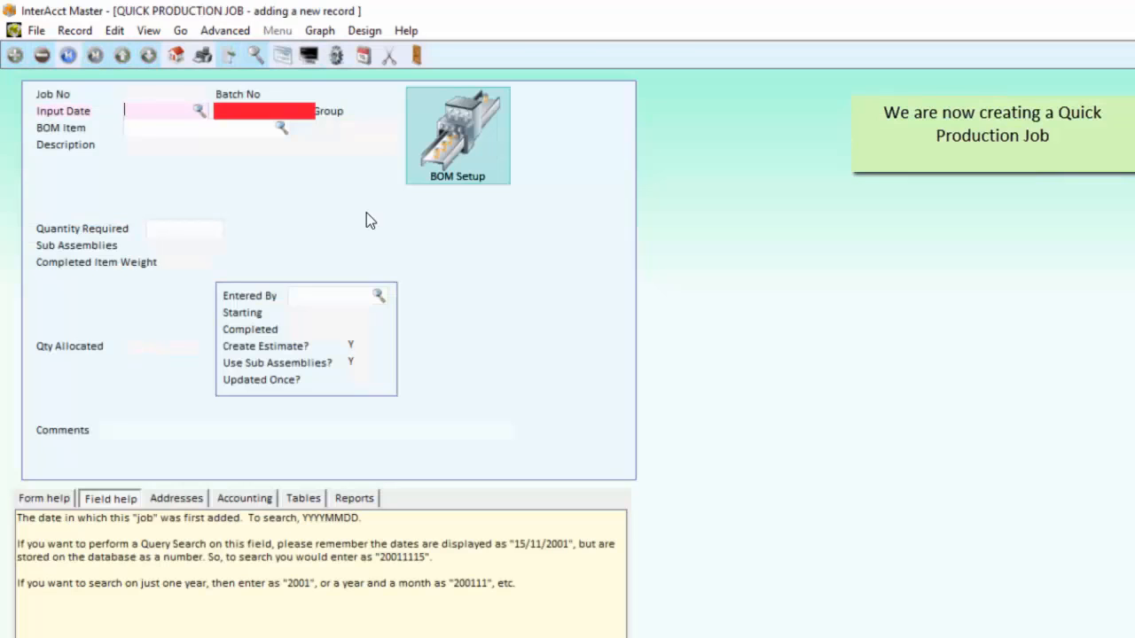
key(Return)
key(Return)
key(Return)
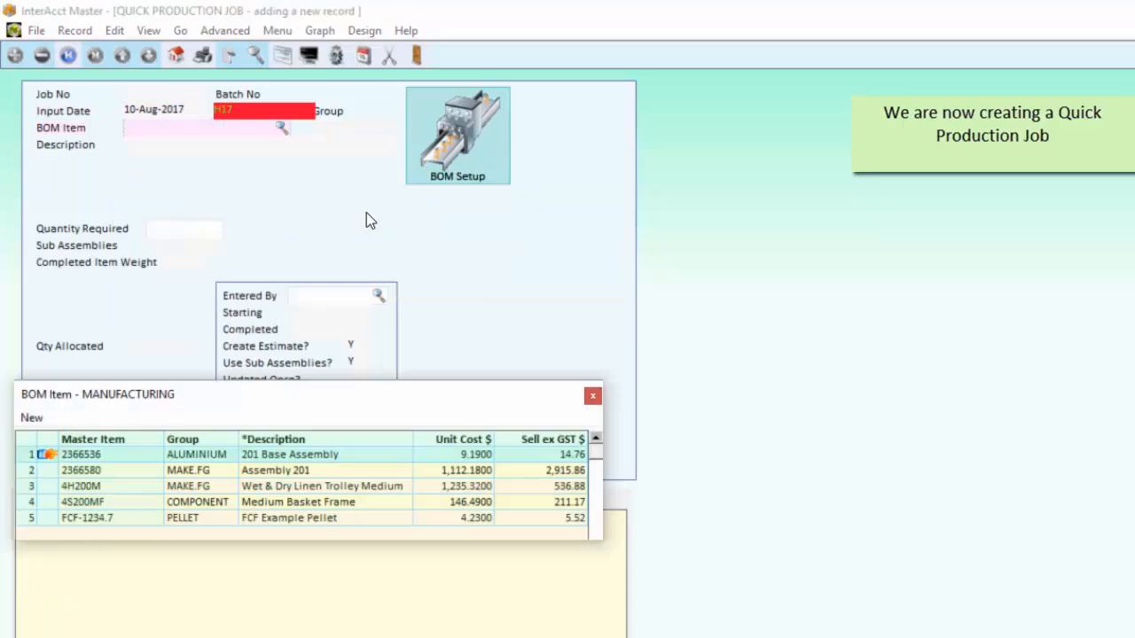
key(Return)
key(Return)
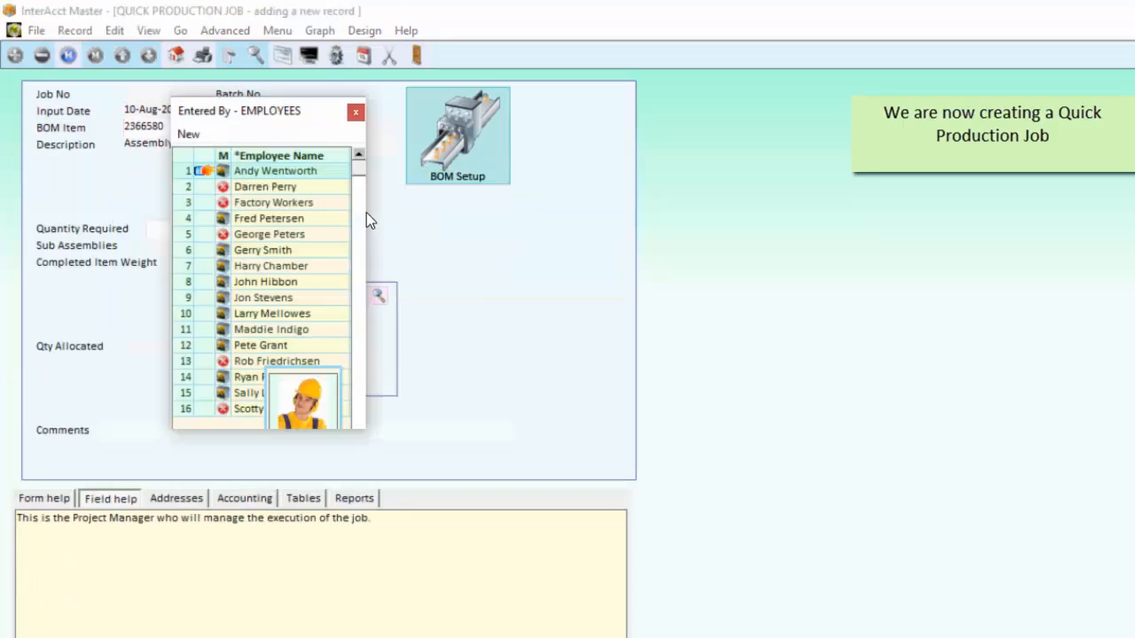
key(Return)
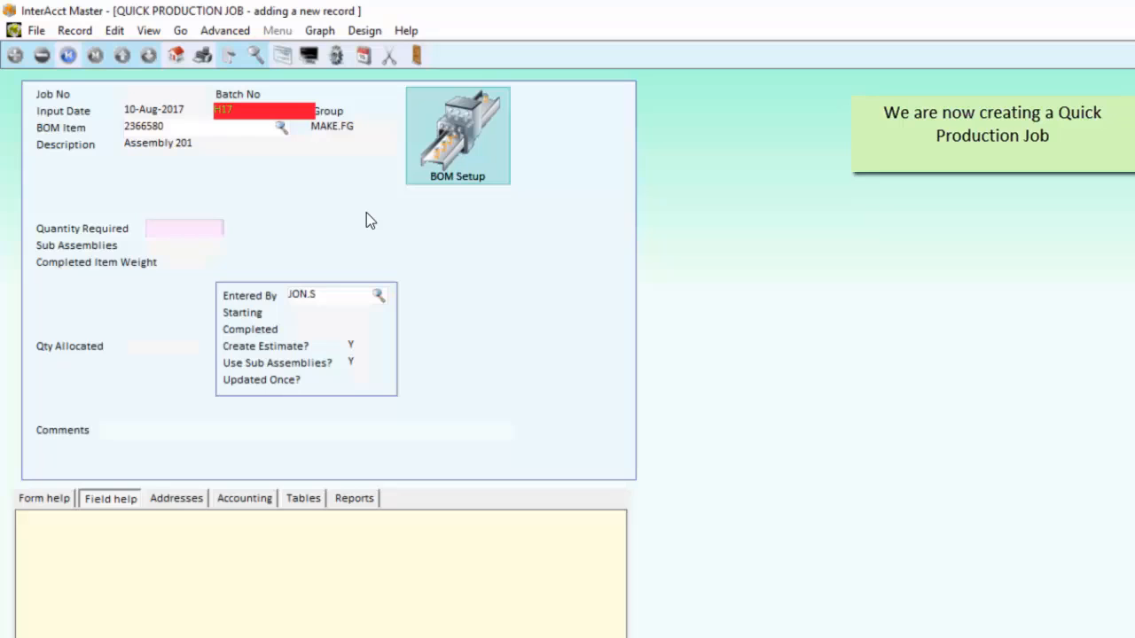
text(7)
key(Return)
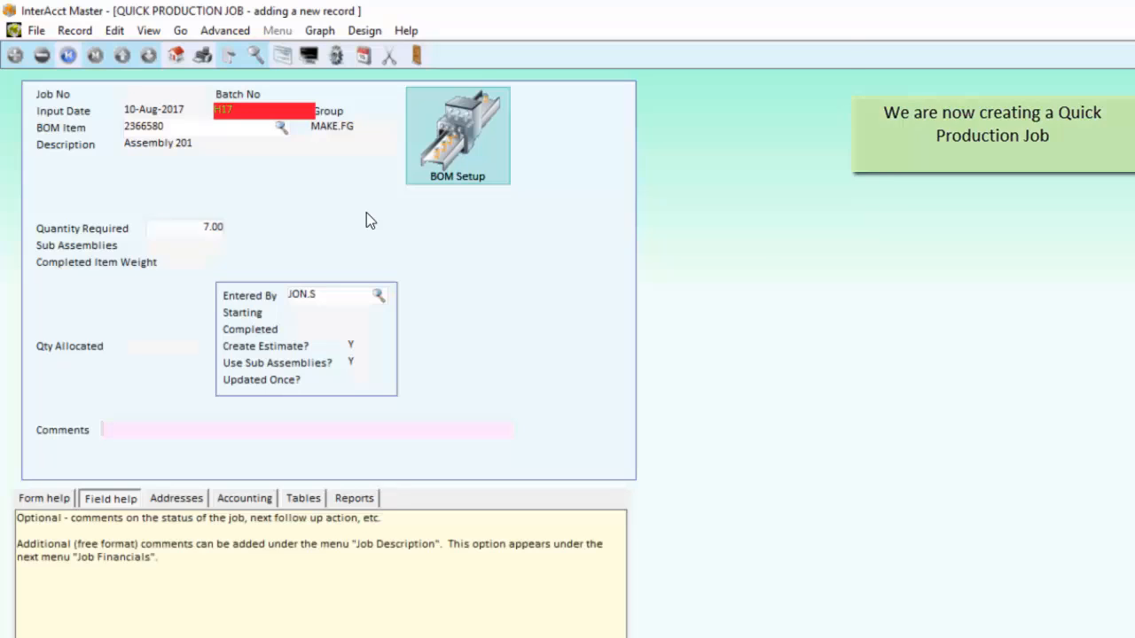
key(Return)
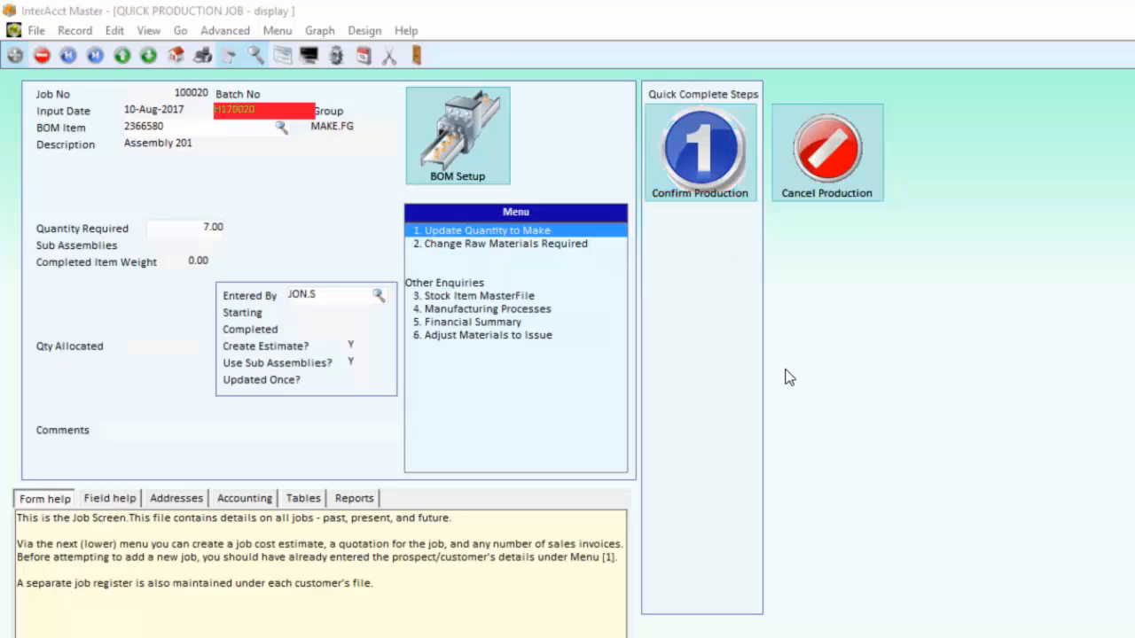
Step: Confirm the Assembly 201 production job and complete its production
click(708, 158)
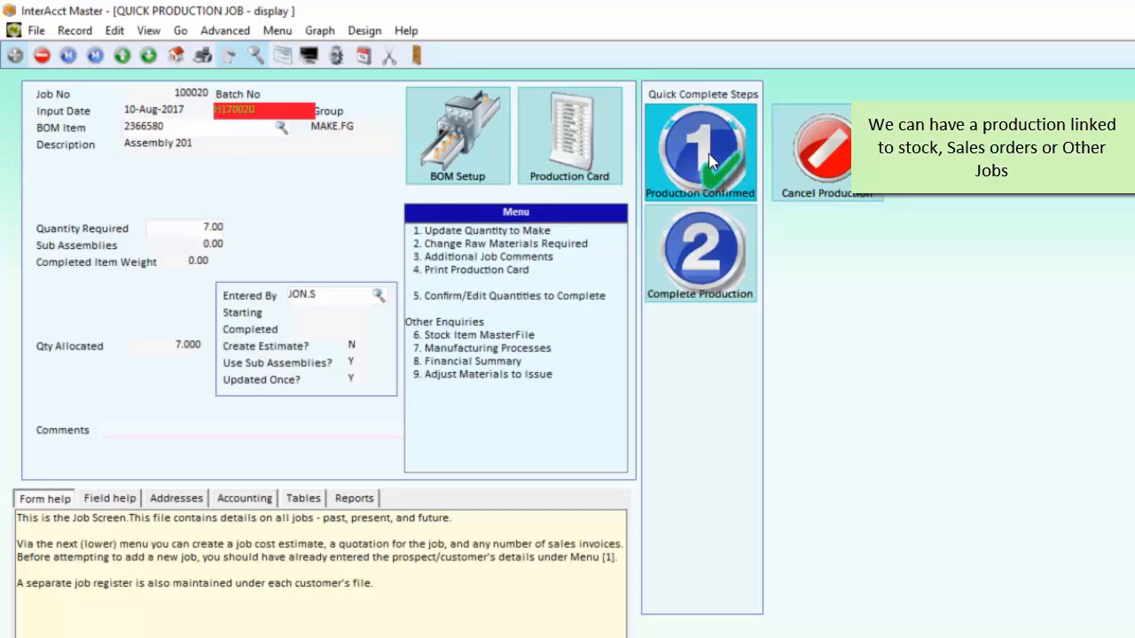
click(695, 256)
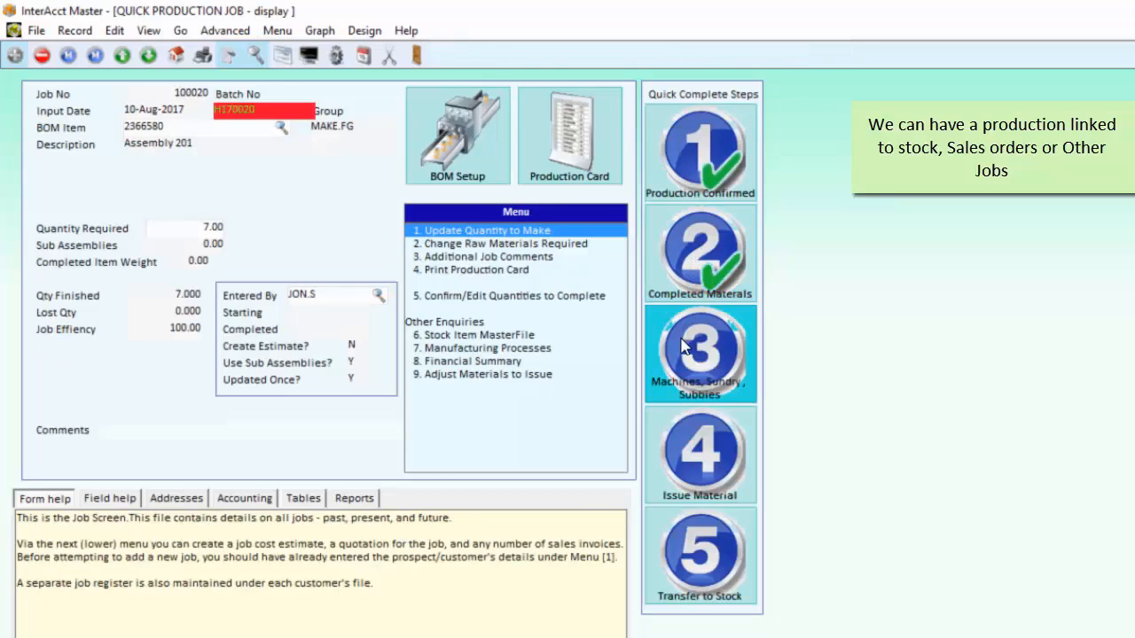
Step: Review the job's quantity to make and the list of raw materials required for the production run
click(463, 230)
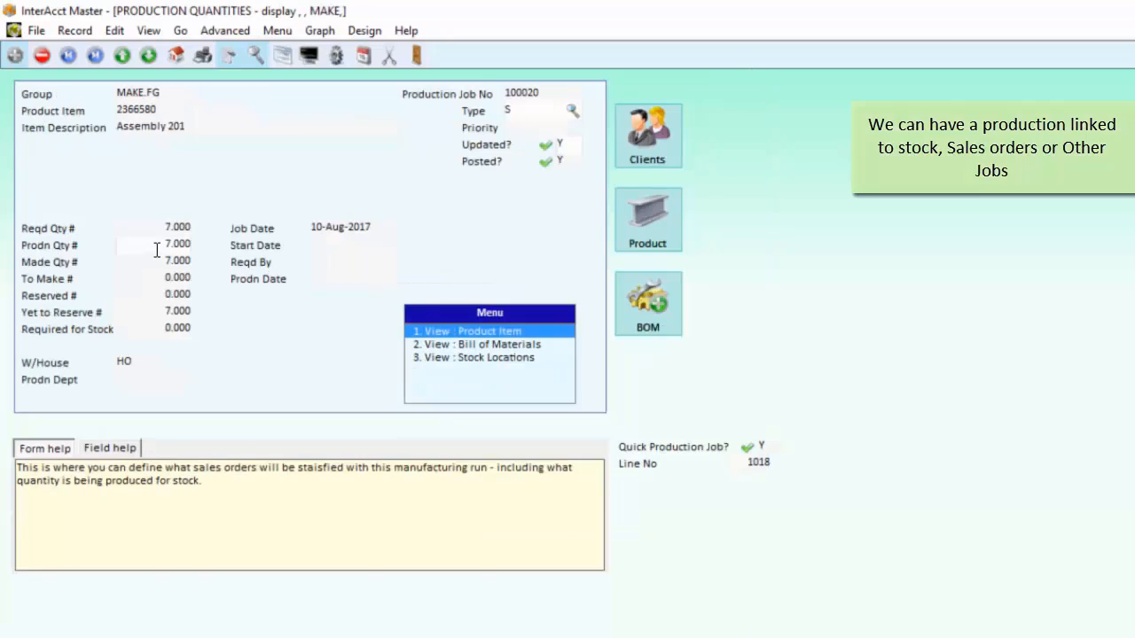
key(Escape)
click(477, 245)
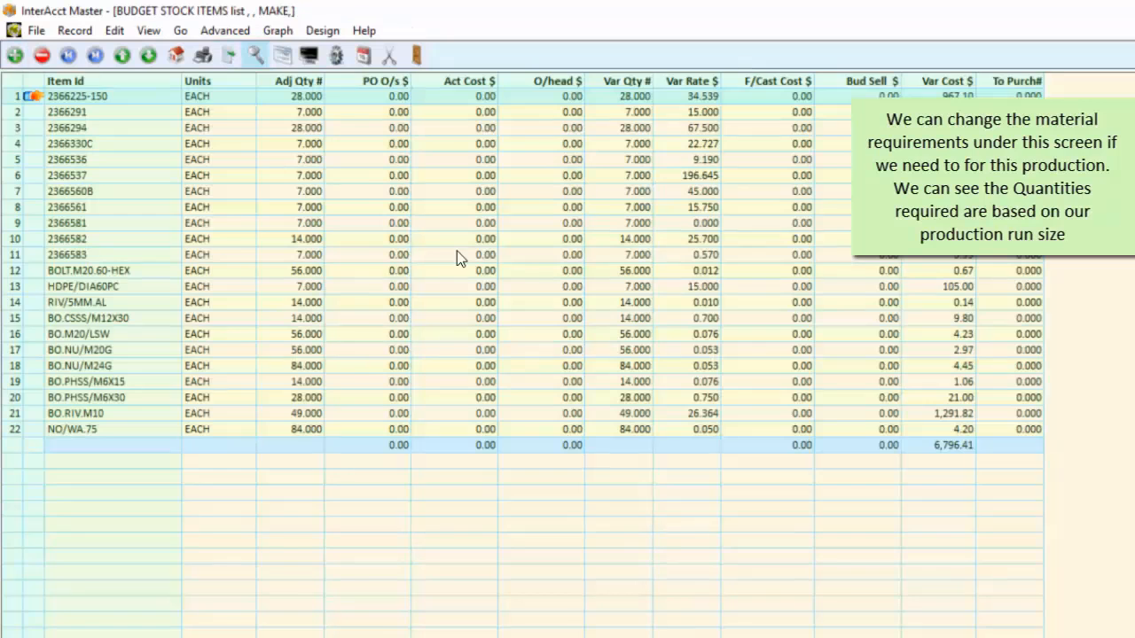
key(Escape)
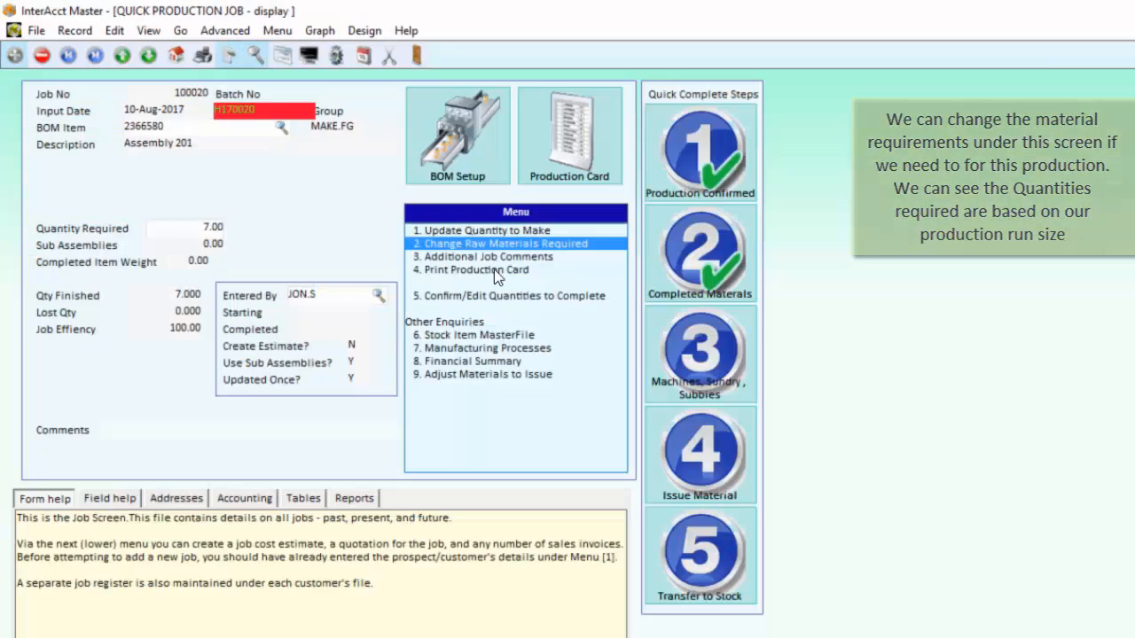
Step: Preview the production card printout for the Assembly 201 job and close it
click(493, 272)
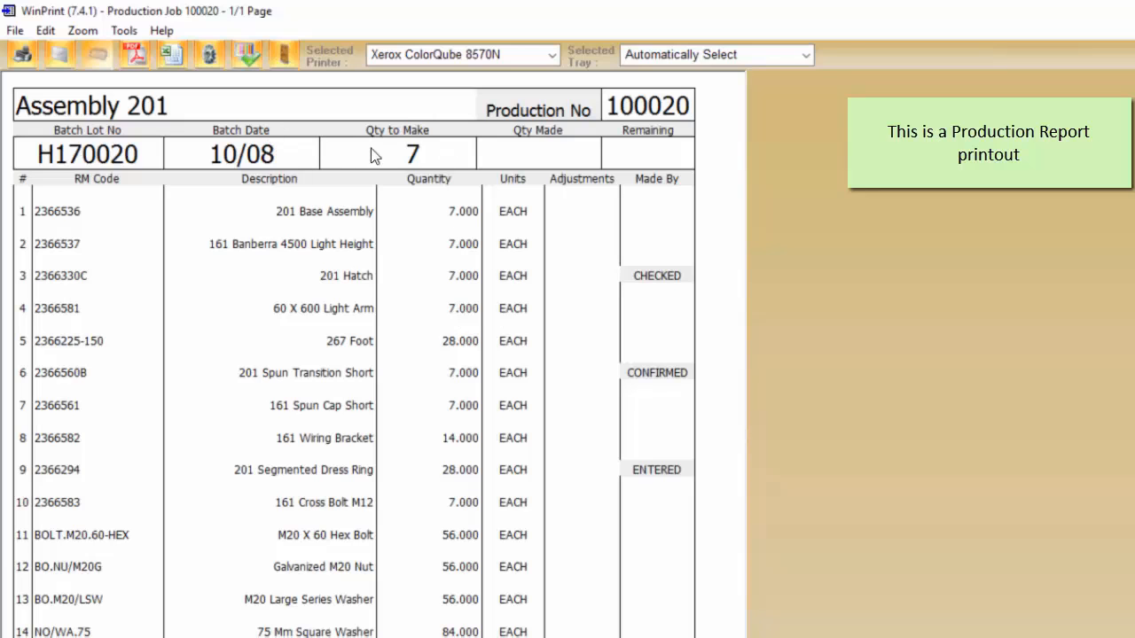
click(282, 49)
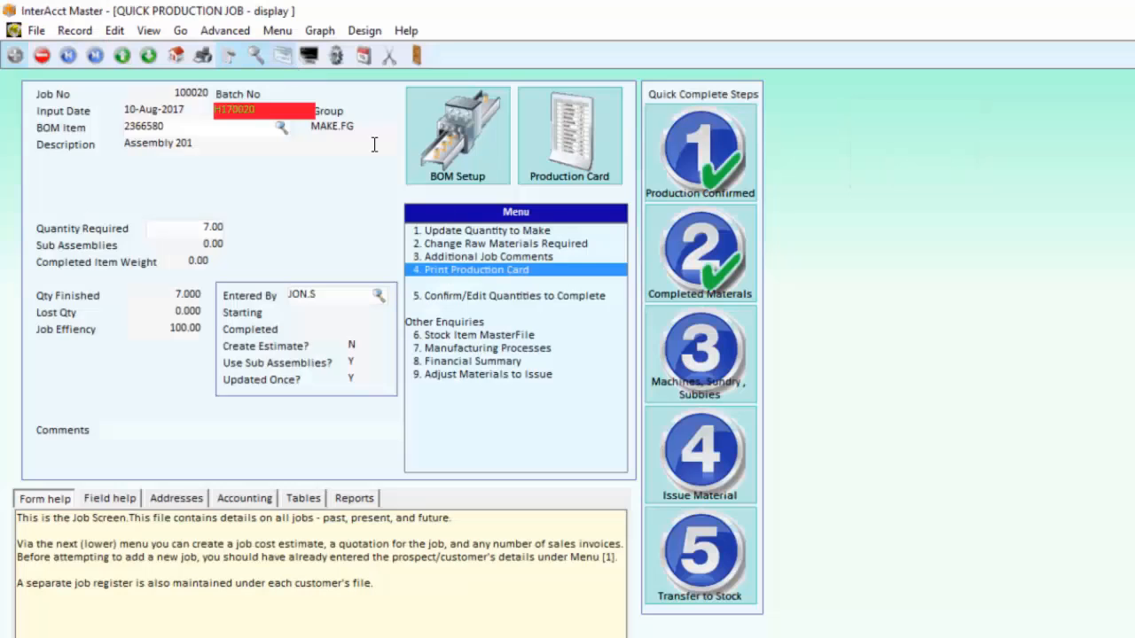
Step: Process the job's machines, sundry and subbies costs, and issue its materials on the GROSS basis with a delivery docket
click(715, 354)
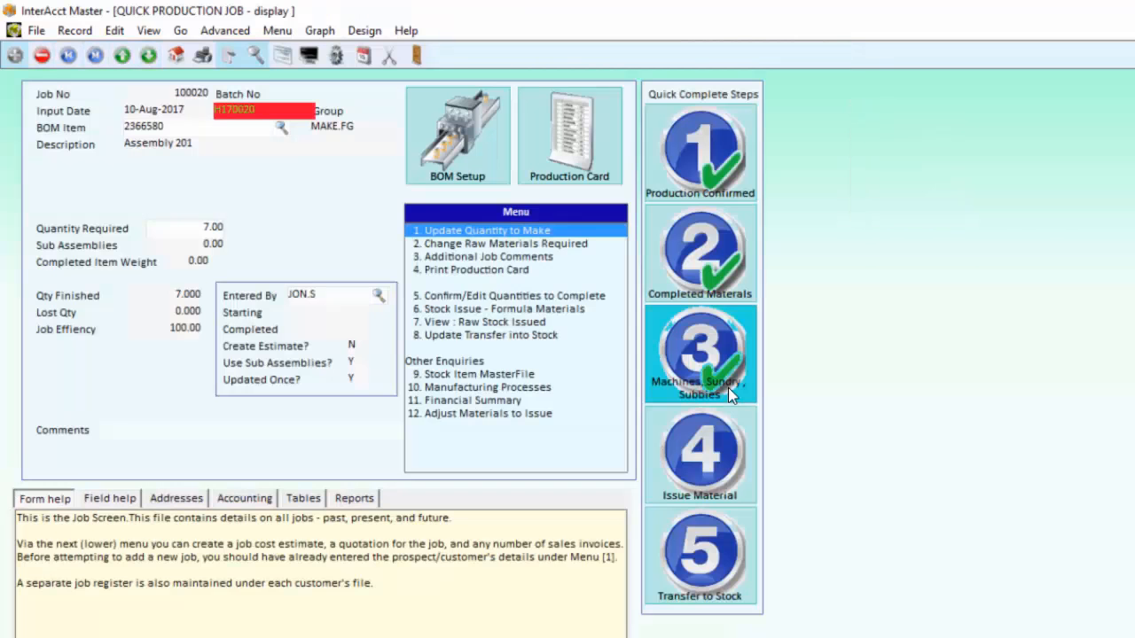
click(721, 467)
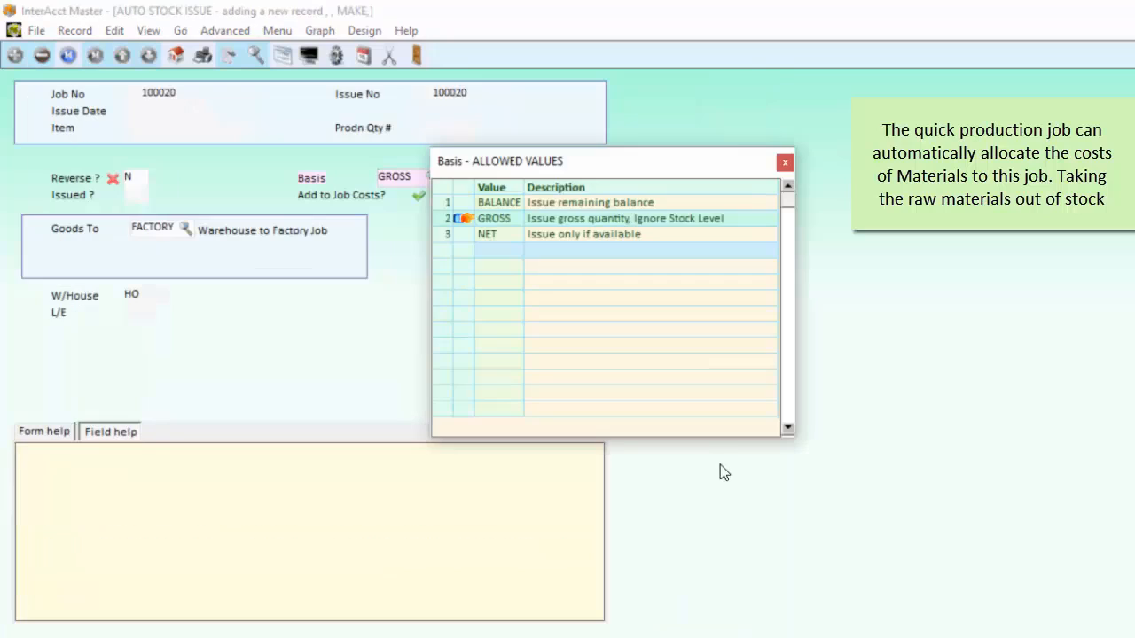
key(Return)
click(571, 403)
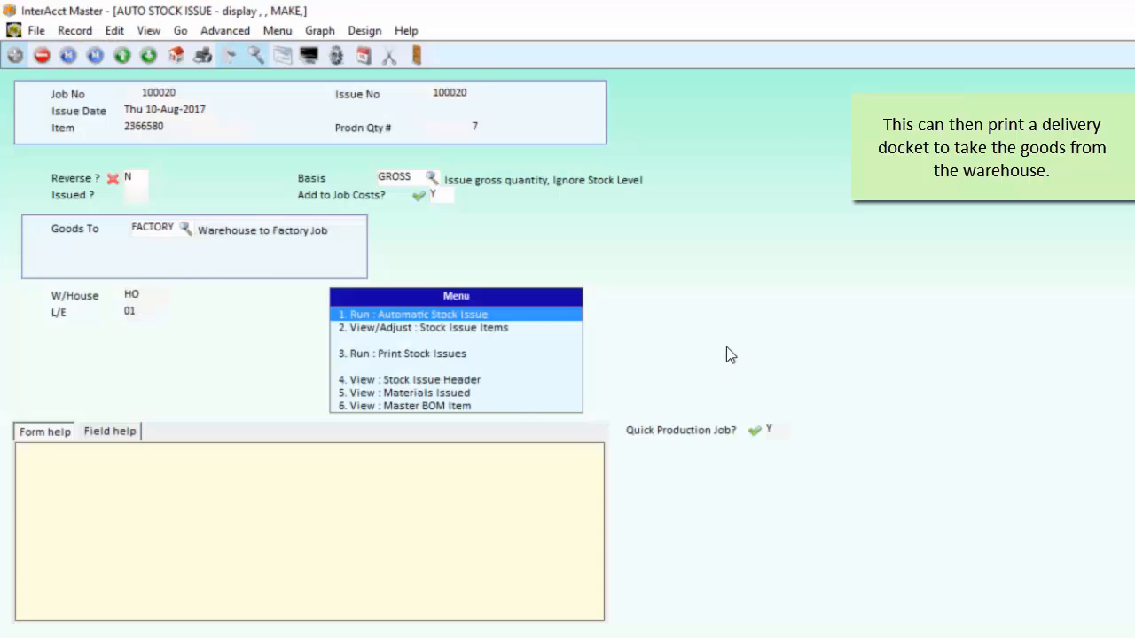
key(Escape)
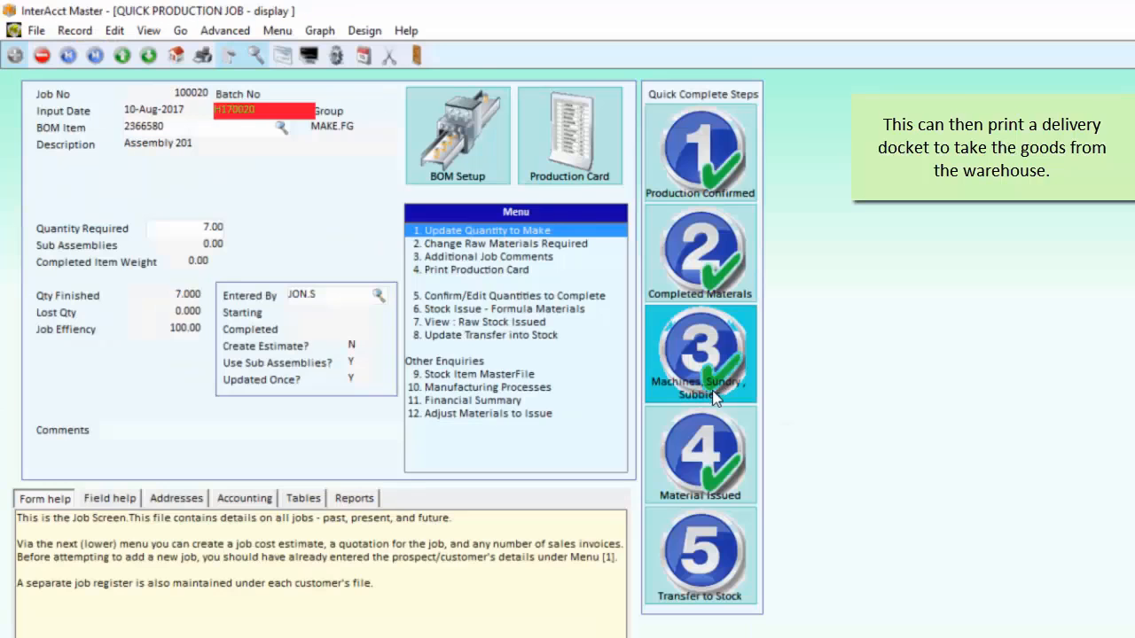
Step: Transfer the finished Assembly 201 production to stock
click(699, 555)
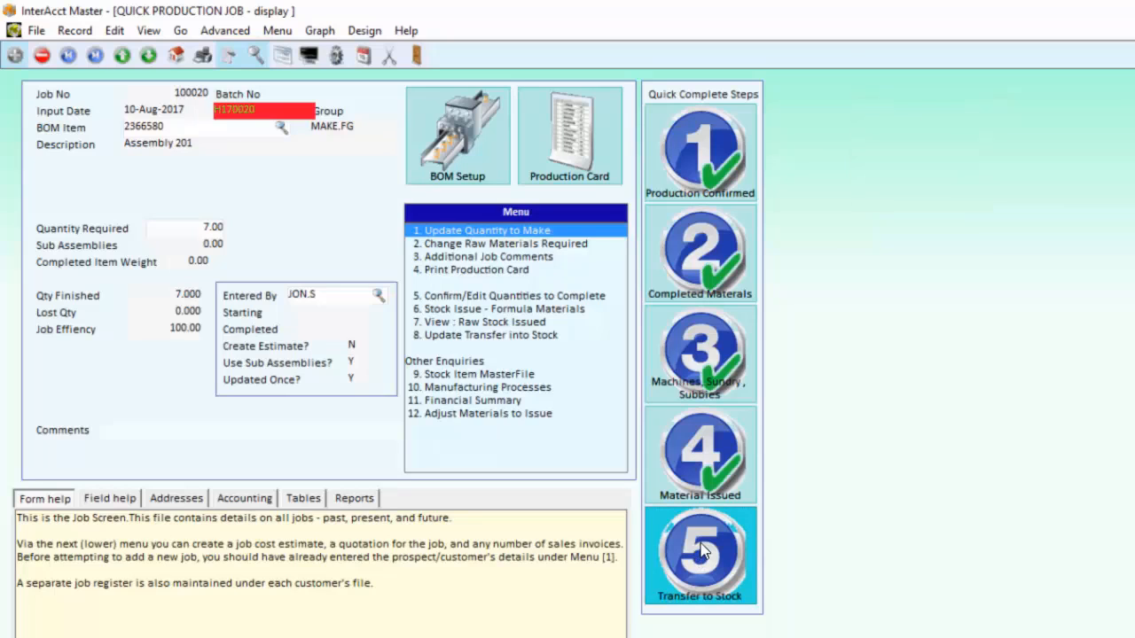